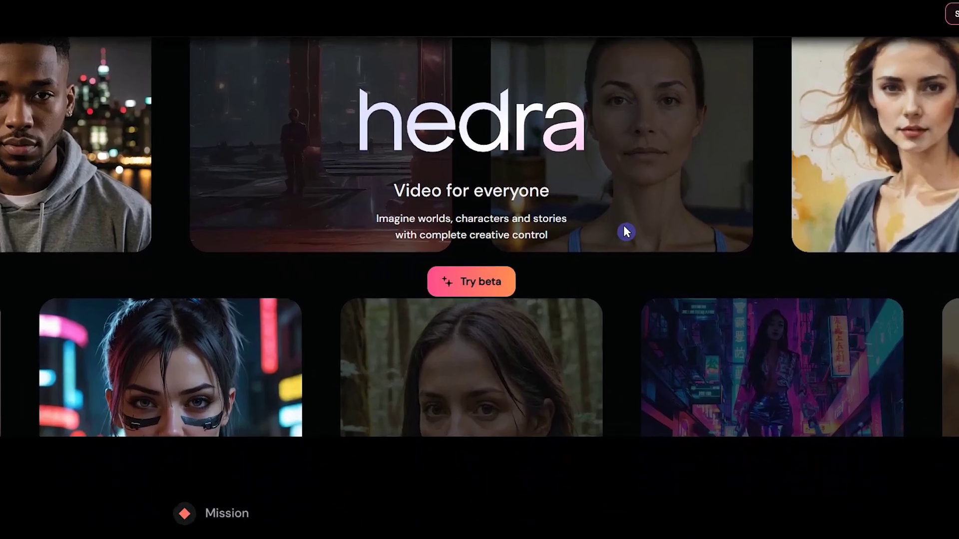
# Sign in to Hedra with a Google account and open the Try beta creation workspace
pyautogui.scroll(-2, 844, 298)
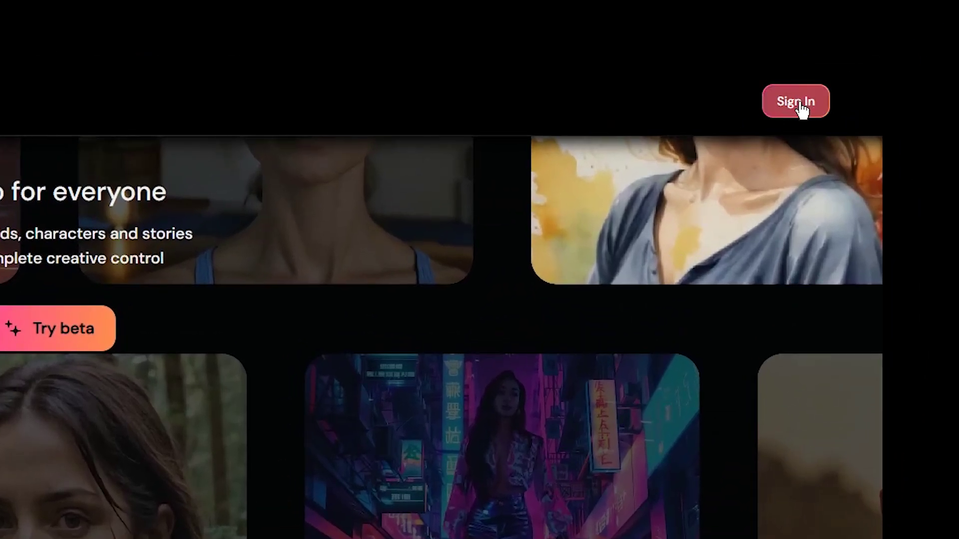
pyautogui.click(796, 101)
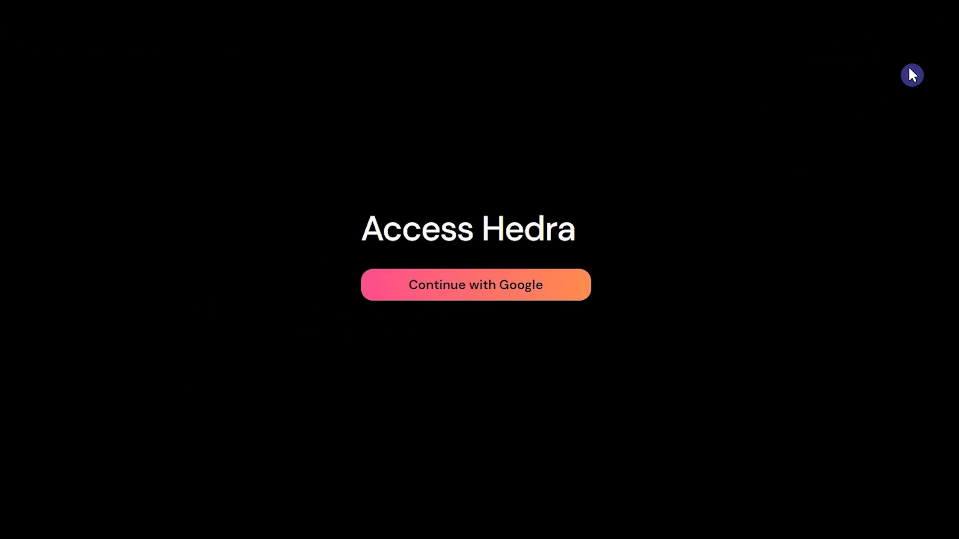
pyautogui.click(471, 293)
pyautogui.click(923, 26)
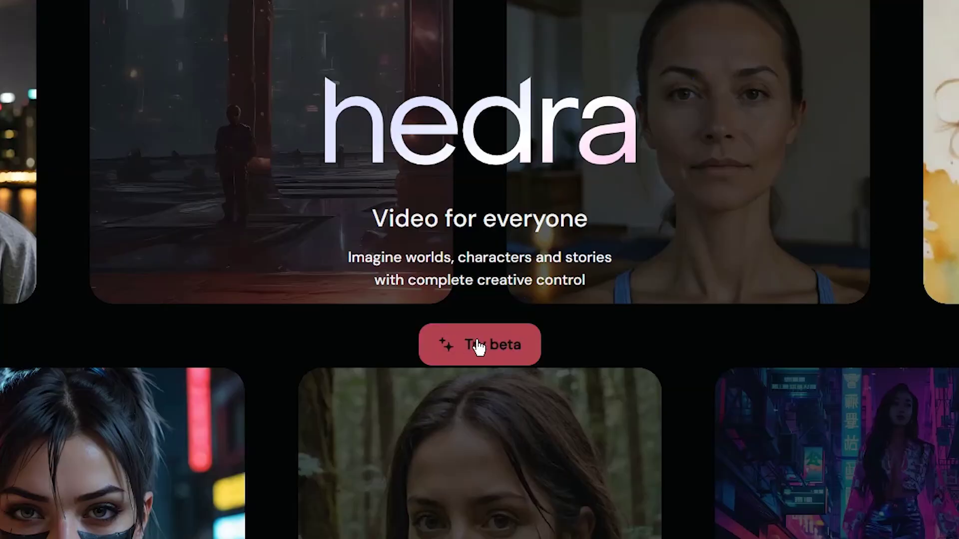
pyautogui.click(452, 386)
pyautogui.scroll(-6, 913, 356)
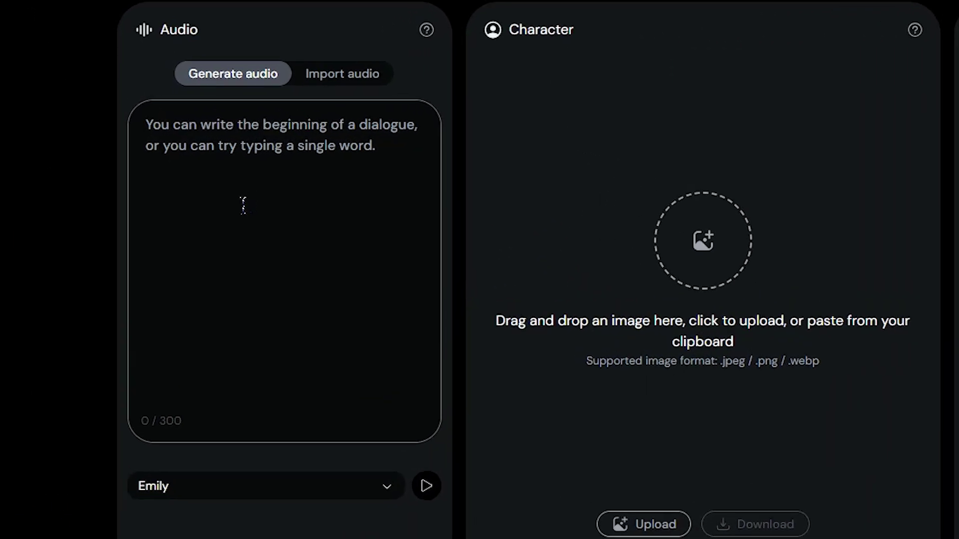
pyautogui.moveTo(184, 422); pyautogui.dragTo(162, 421)
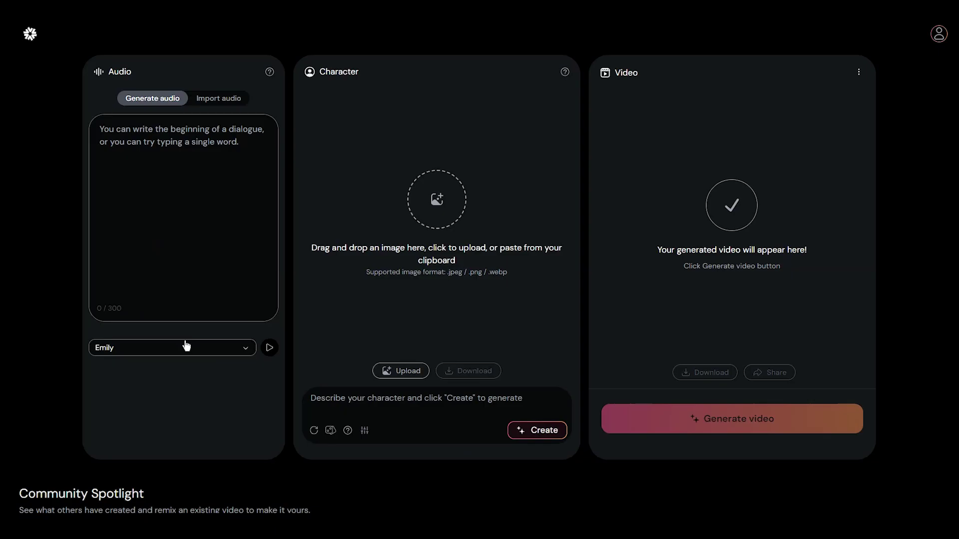
# Change the speech voice from Emily to Rachel and switch the audio source to Import audio
pyautogui.click(187, 347)
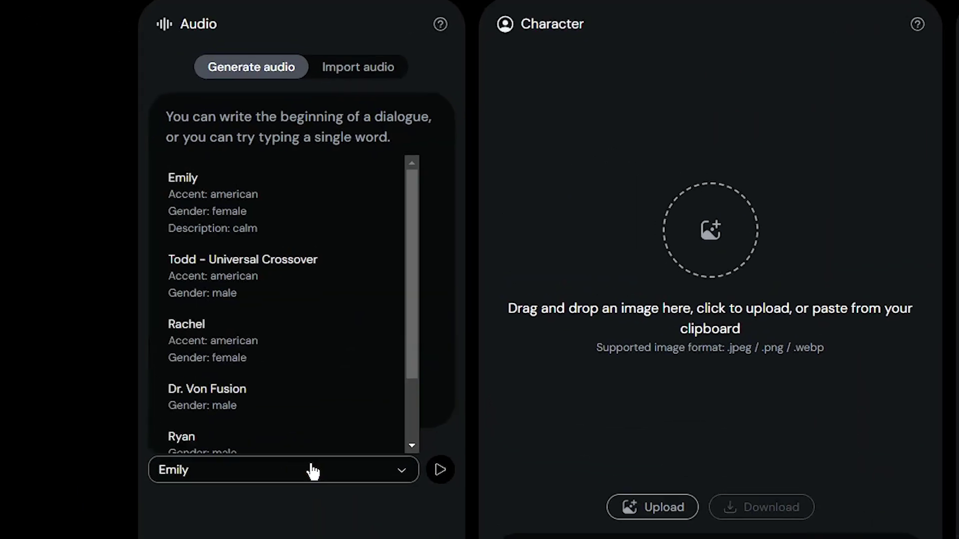
pyautogui.scroll(-1, 206, 212)
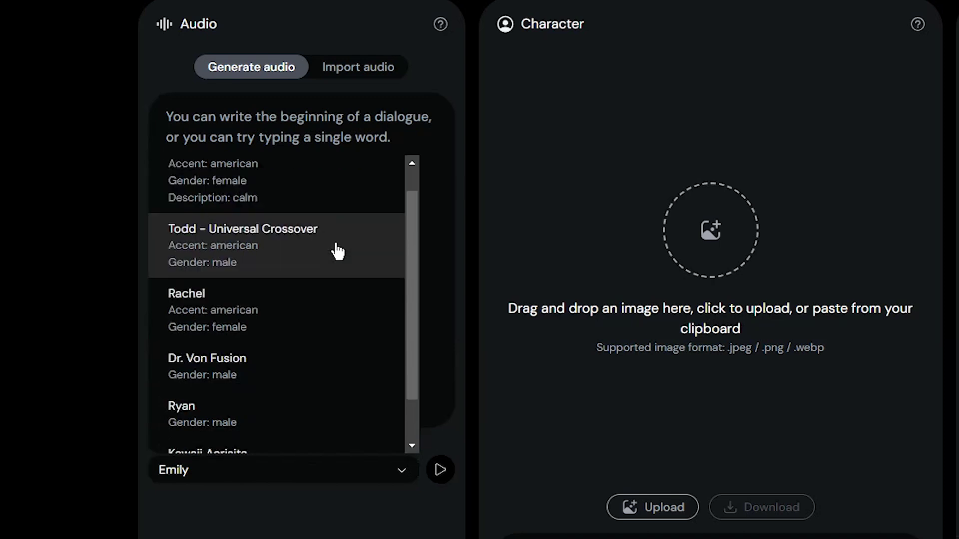
pyautogui.scroll(-1, 338, 251)
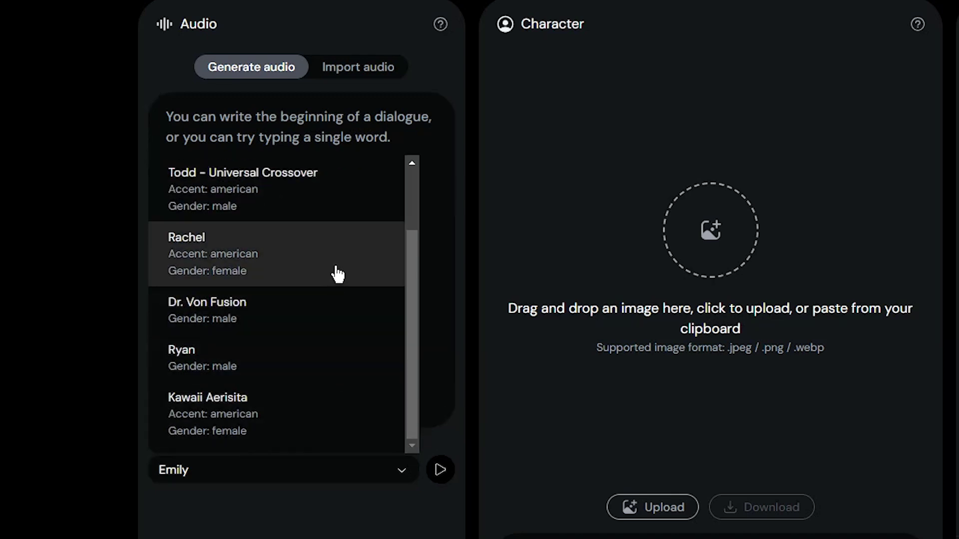
pyautogui.click(337, 267)
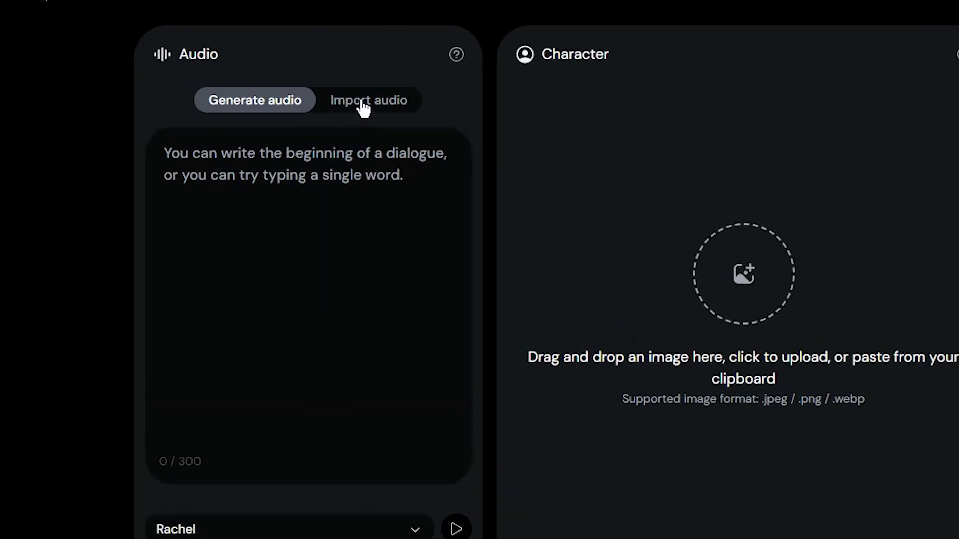
pyautogui.click(353, 68)
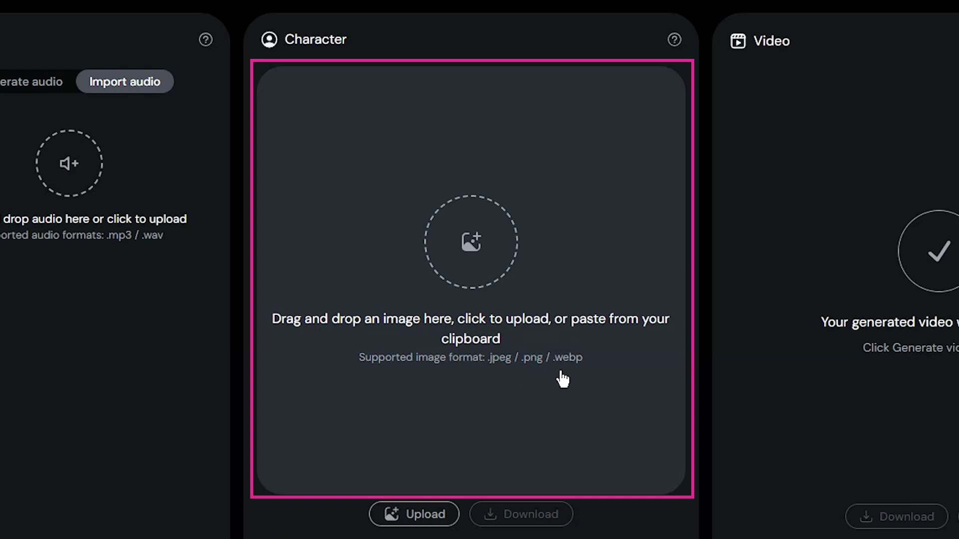
# Accept the character image upload consent terms
pyautogui.click(503, 378)
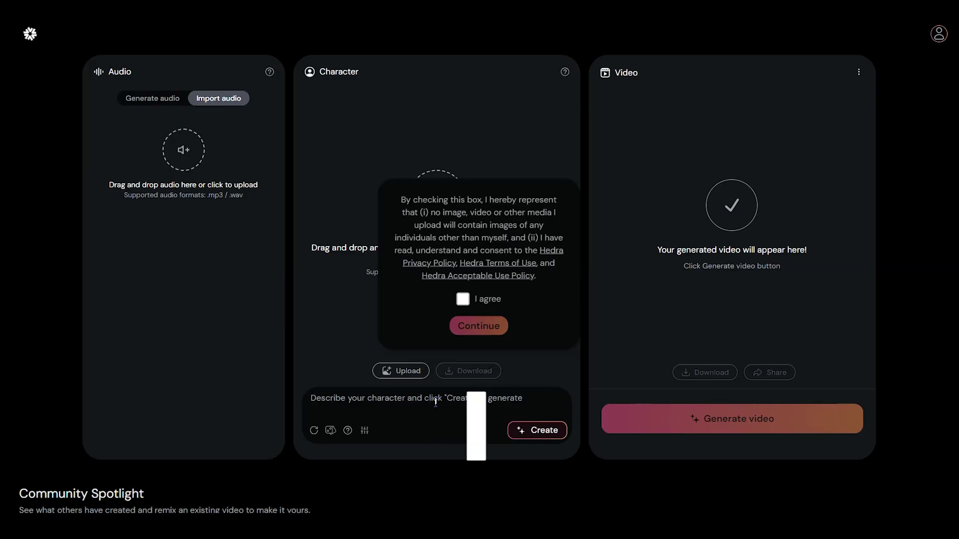
pyautogui.click(463, 299)
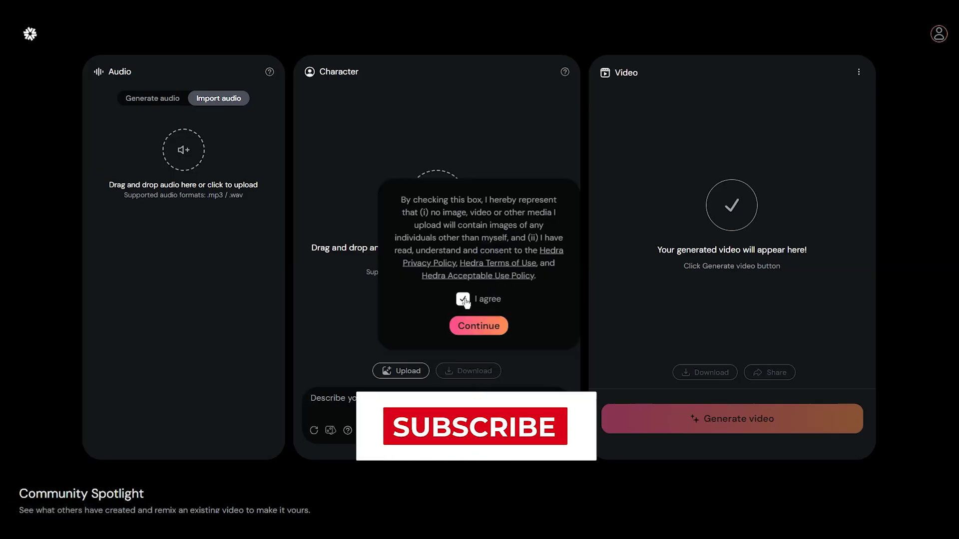
pyautogui.click(477, 326)
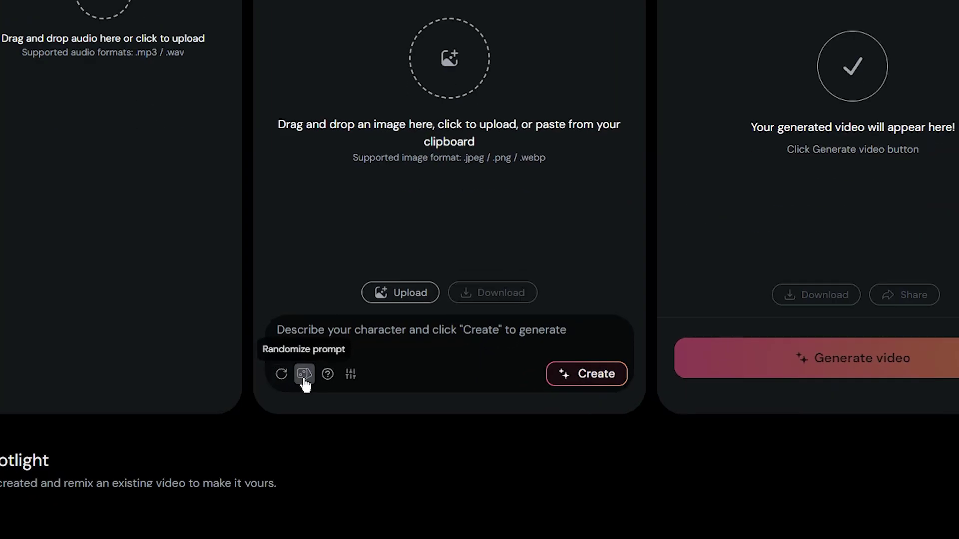
# Roll two random character prompts, view the image generation guide, and open image settings
pyautogui.click(331, 430)
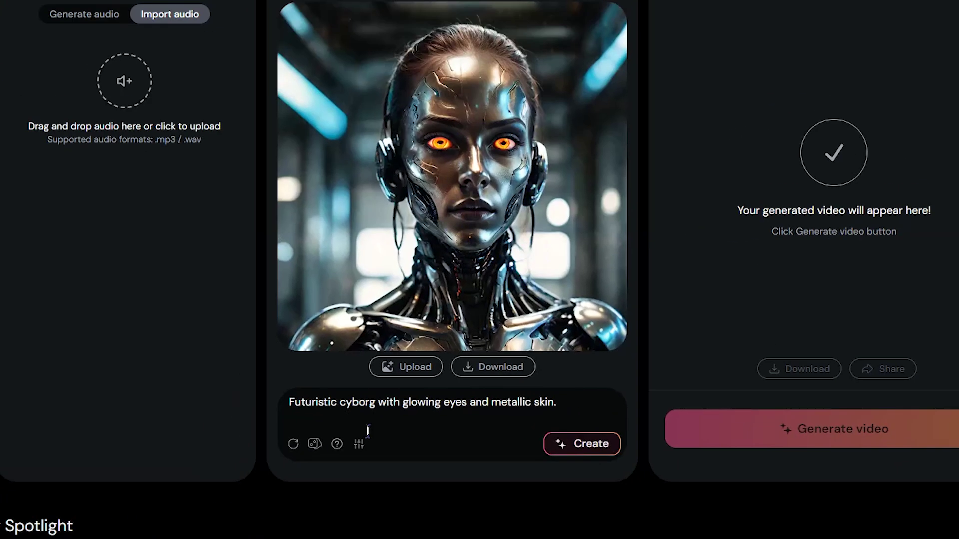
pyautogui.click(316, 442)
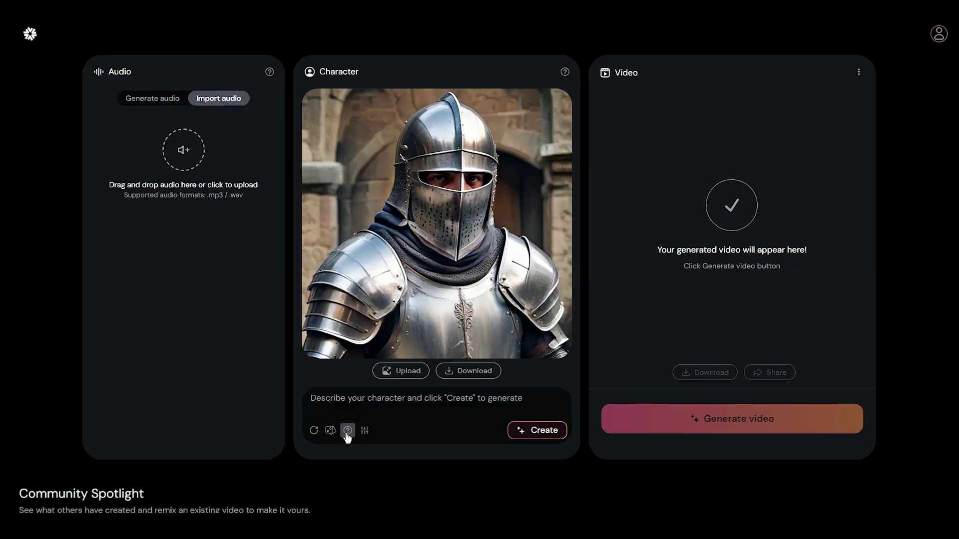
pyautogui.click(337, 444)
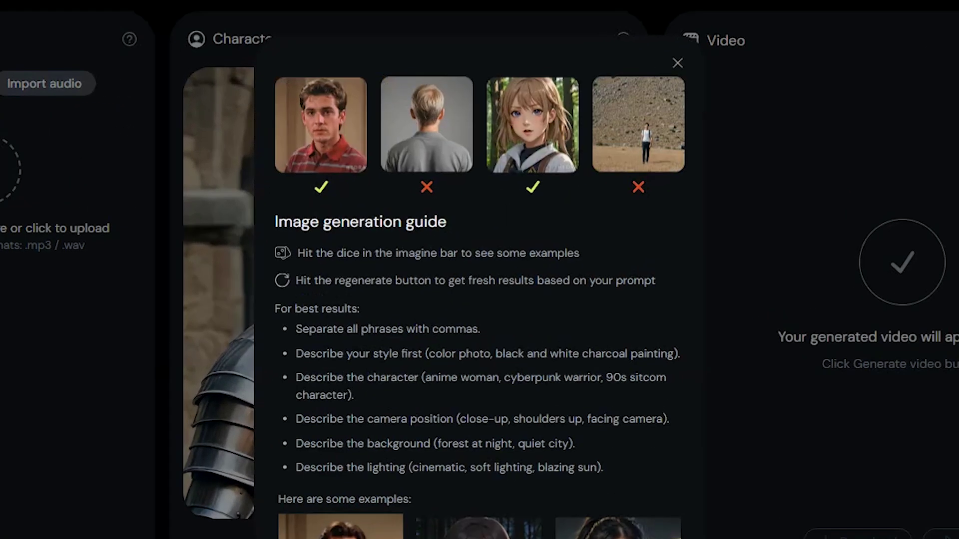
pyautogui.press('Escape')
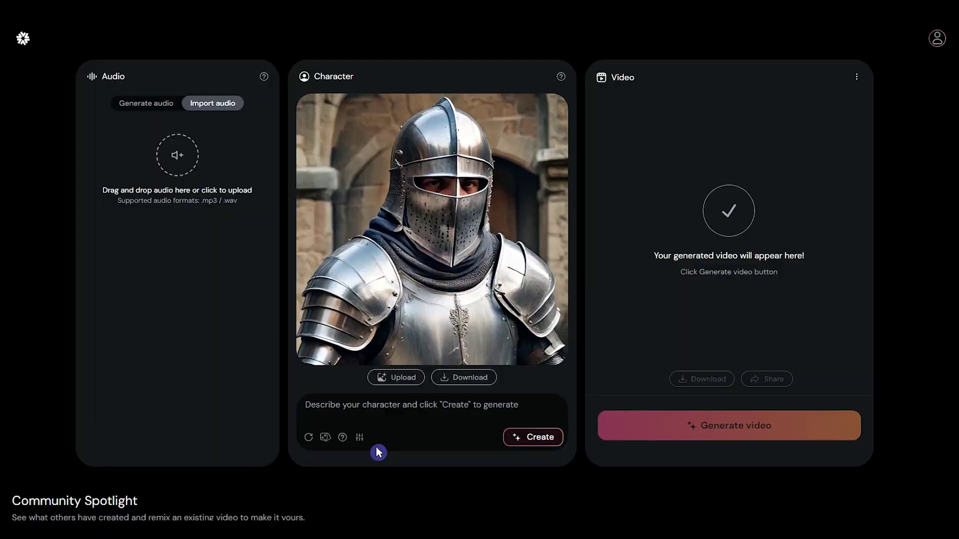
pyautogui.click(359, 436)
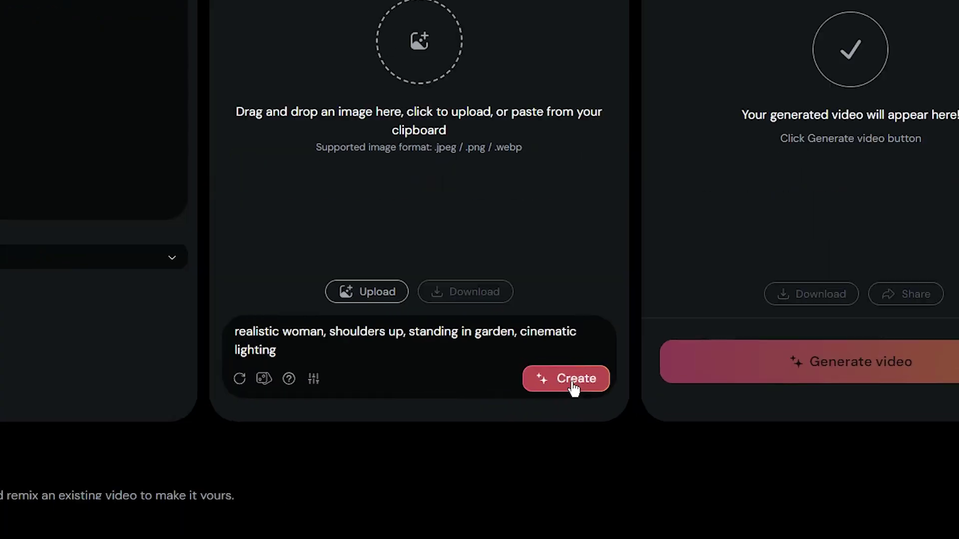
# Generate the garden woman portrait, then import avatar-audio.mp3 trimmed to play from 0:02 to 0:11
pyautogui.click(624, 357)
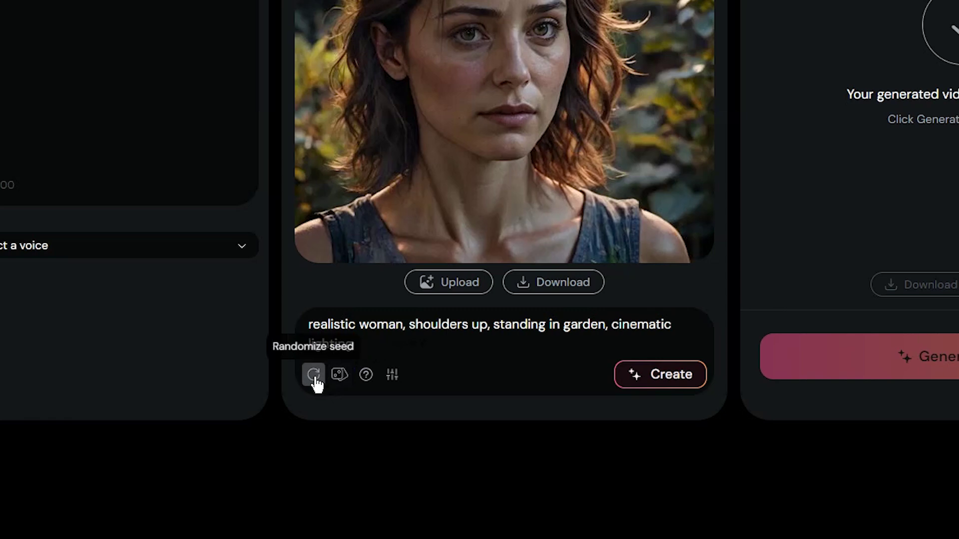
pyautogui.click(223, 373)
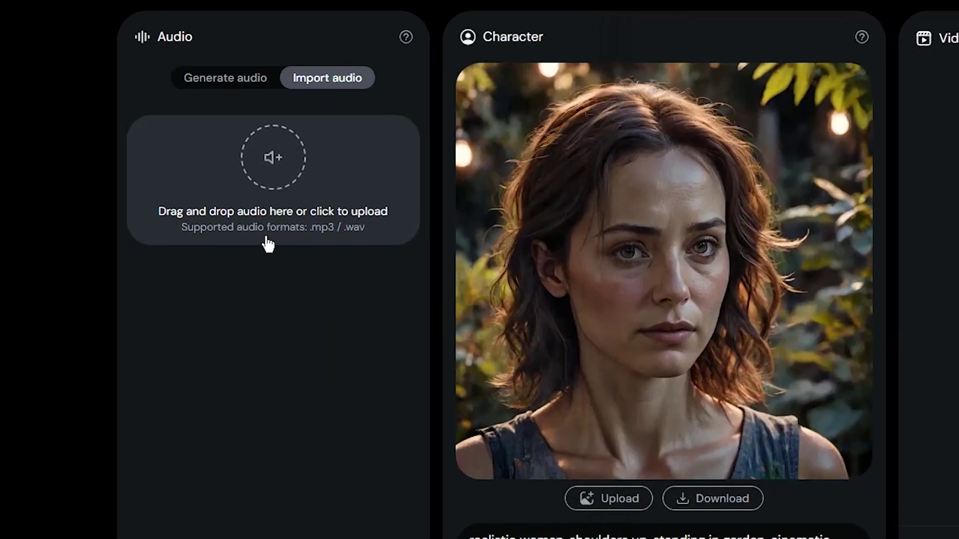
pyautogui.click(269, 245)
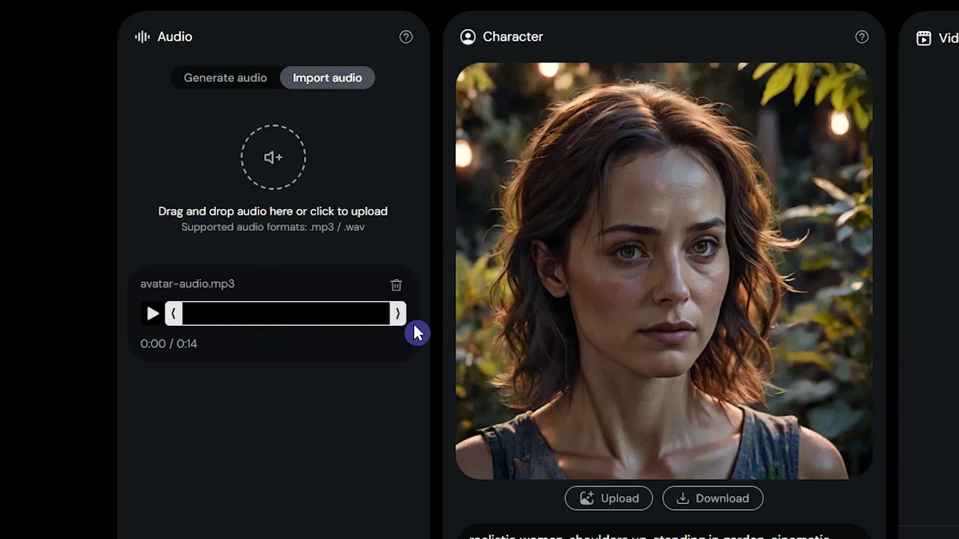
pyautogui.moveTo(173, 315); pyautogui.dragTo(210, 317)
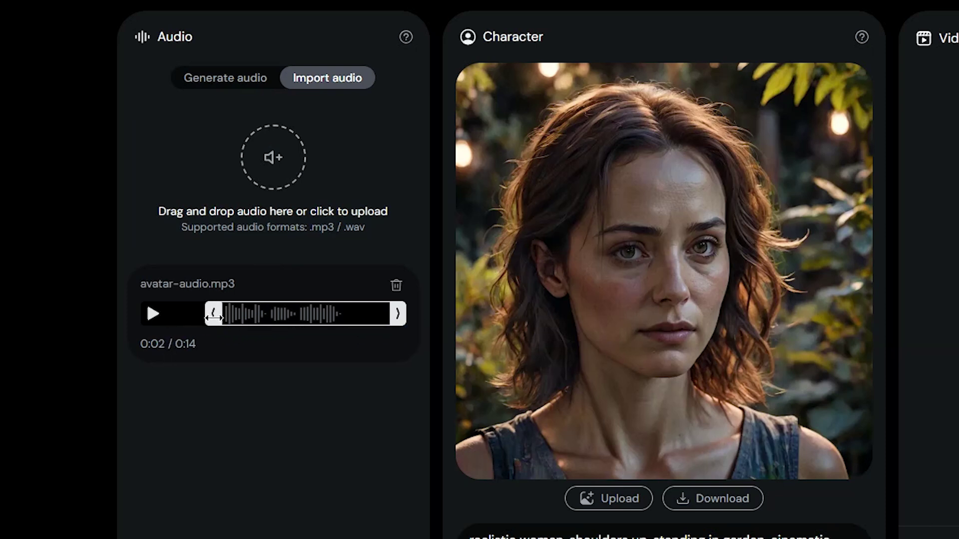
pyautogui.moveTo(397, 314); pyautogui.dragTo(354, 313)
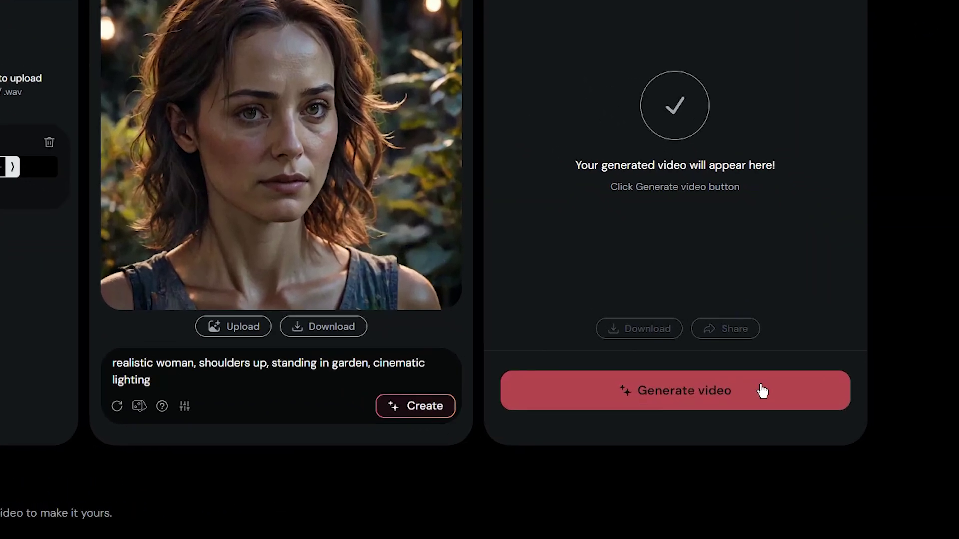
# Generate the garden woman's talking video, then open and dismiss the library video's options menu
pyautogui.click(762, 391)
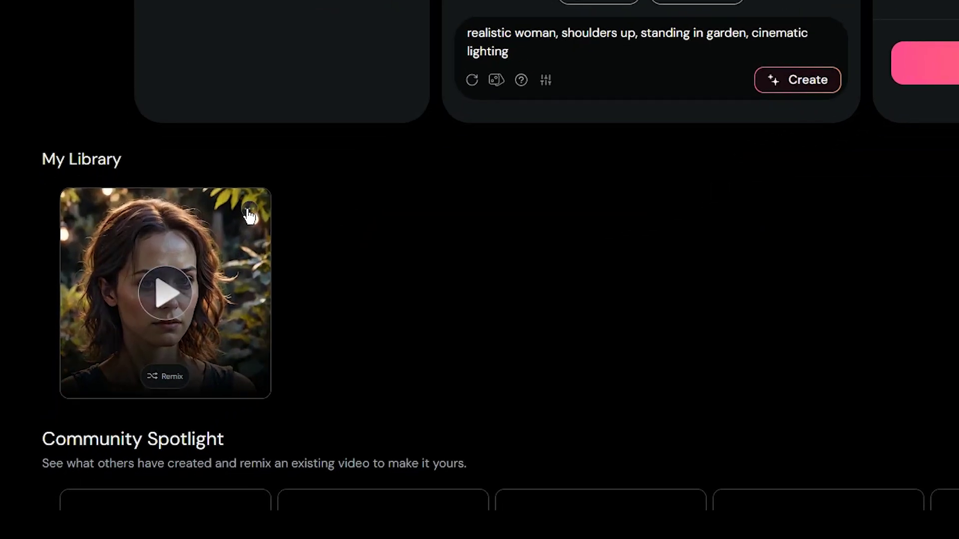
pyautogui.click(209, 229)
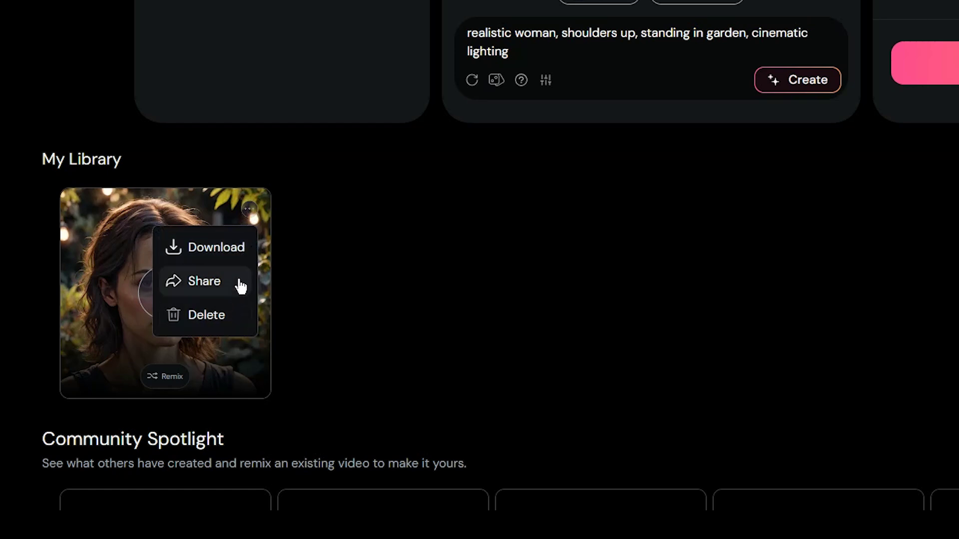
pyautogui.click(300, 300)
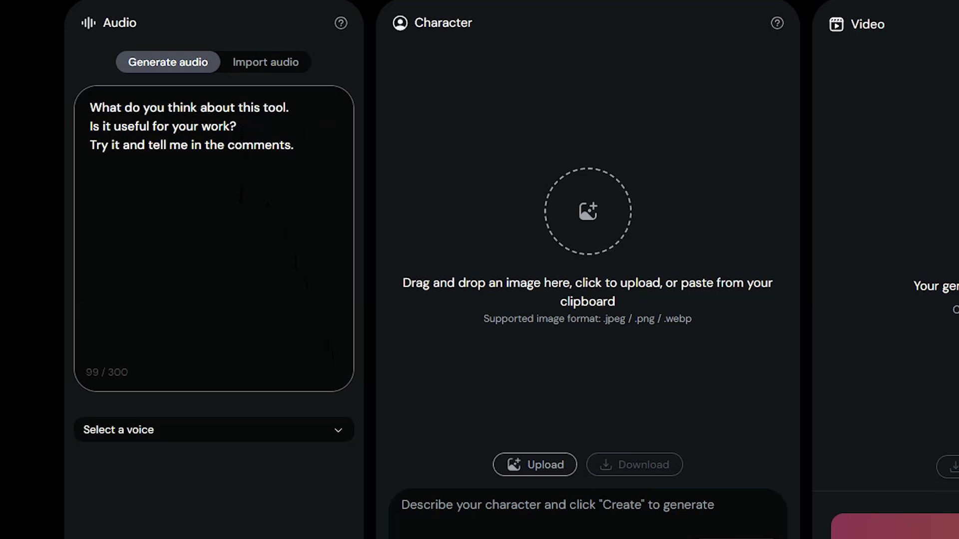
# Give the script the Rachel voice and generate the anime-style girl's talking video
pyautogui.click(203, 430)
pyautogui.scroll(-2, 217, 308)
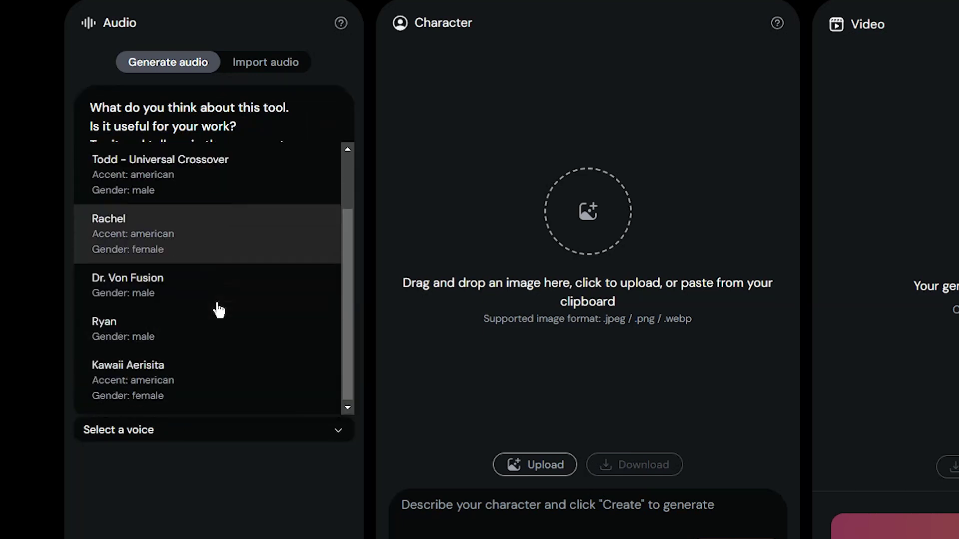
pyautogui.click(217, 240)
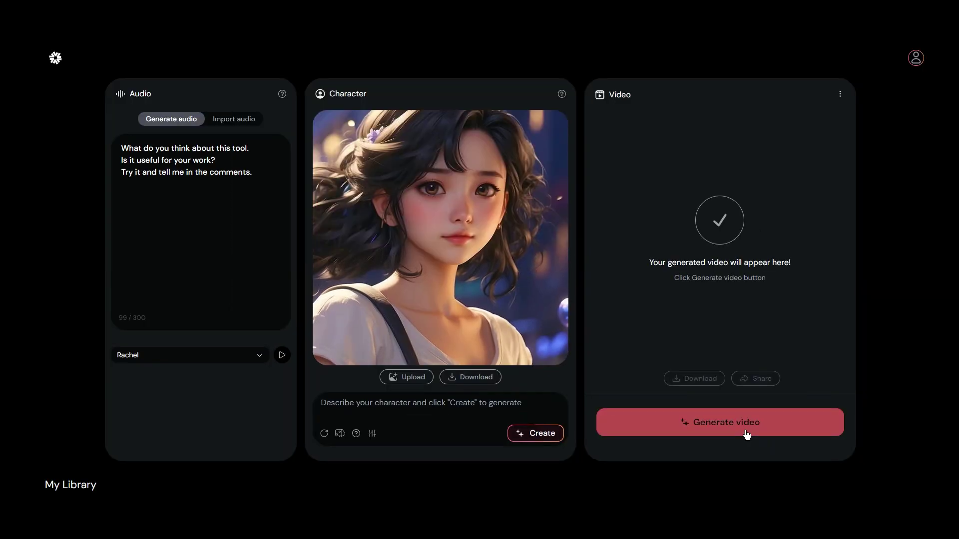
pyautogui.click(827, 452)
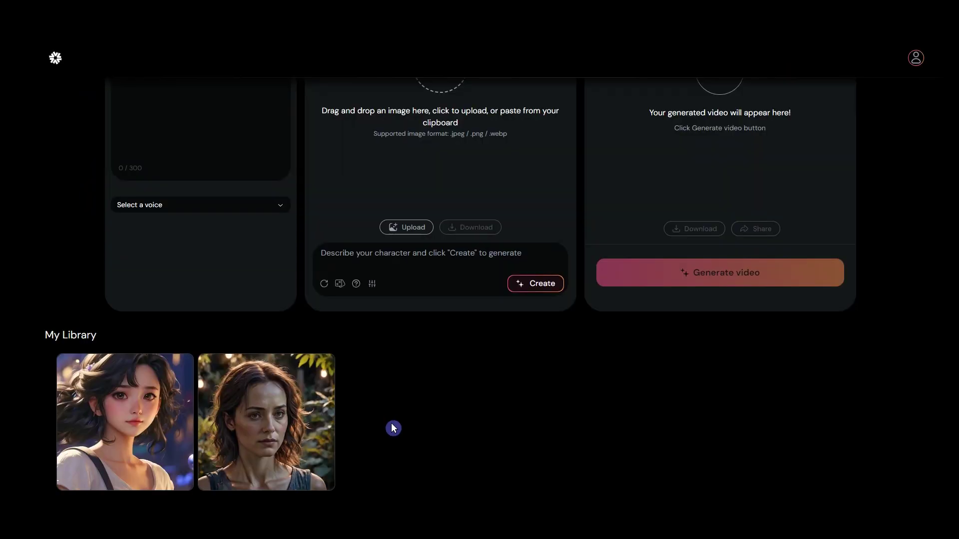
# Remix the library video to reload its character and prompt into the editor
pyautogui.moveTo(272, 482)
pyautogui.click(421, 408)
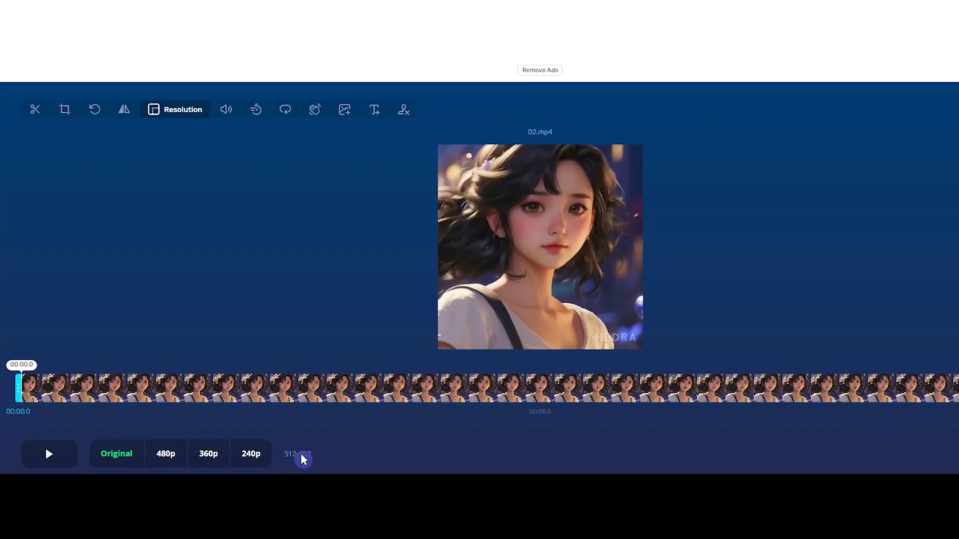
# Try 240p and 360p, then settle on 480p to resize 02.mp4 to 480x480
pyautogui.click(226, 488)
pyautogui.click(239, 405)
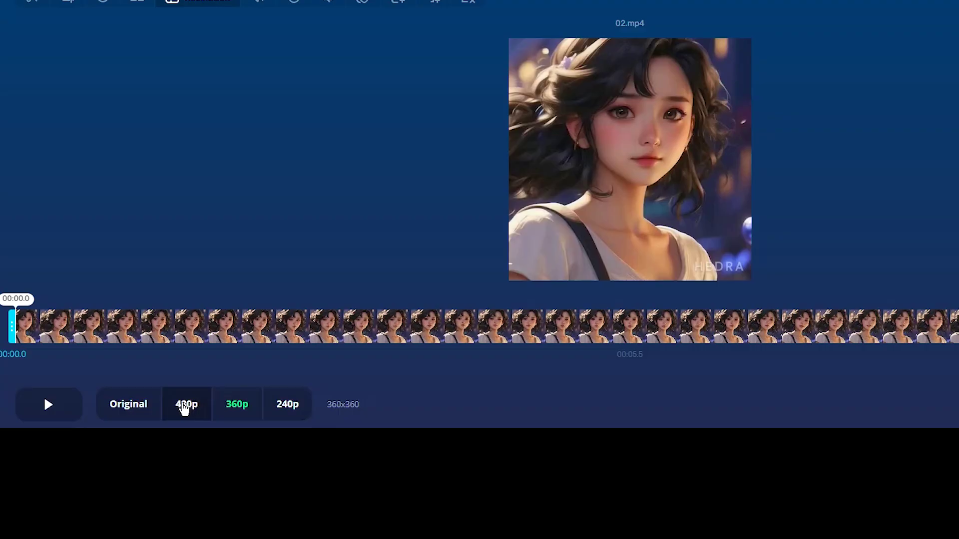
pyautogui.click(185, 405)
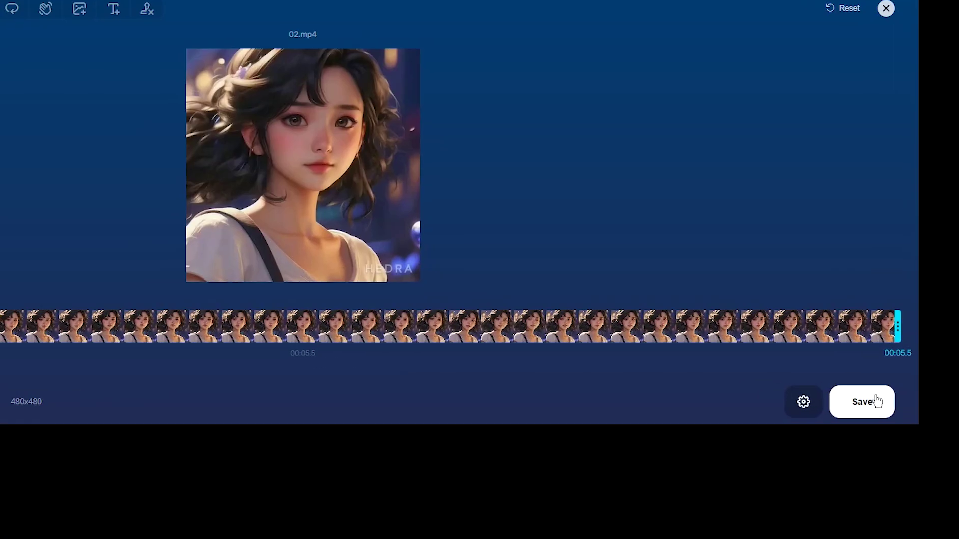